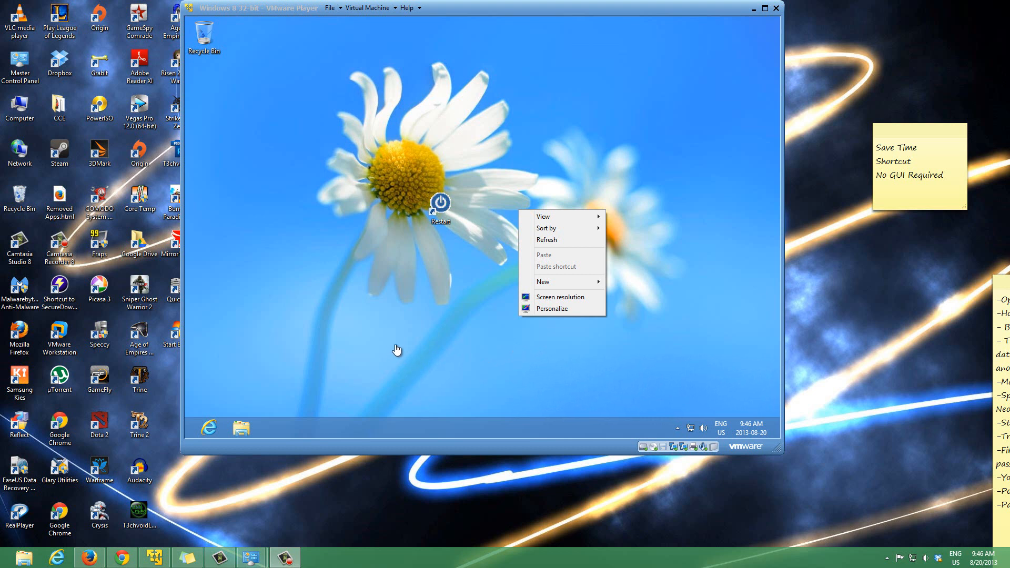
Display the Sleep, Shut down and Restart power options in the virtual machine's Settings charm, and dismiss them.
click(396, 315)
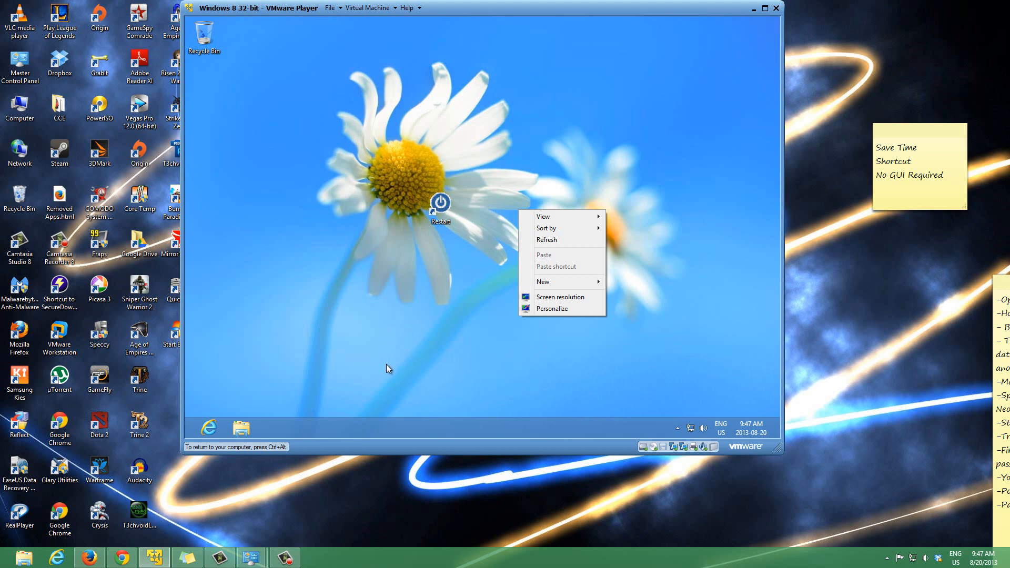
click(416, 337)
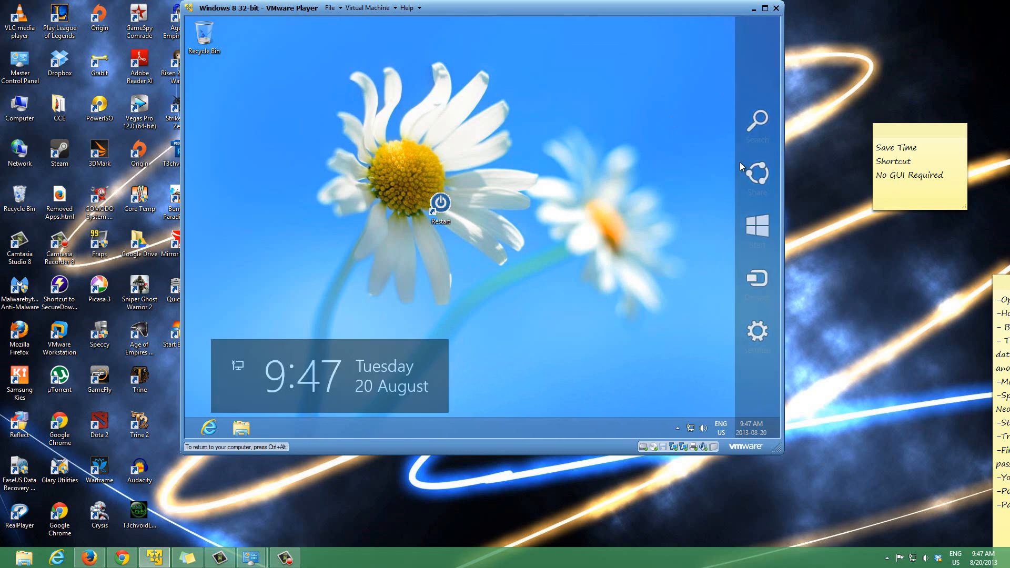
mouse_move(780, 18)
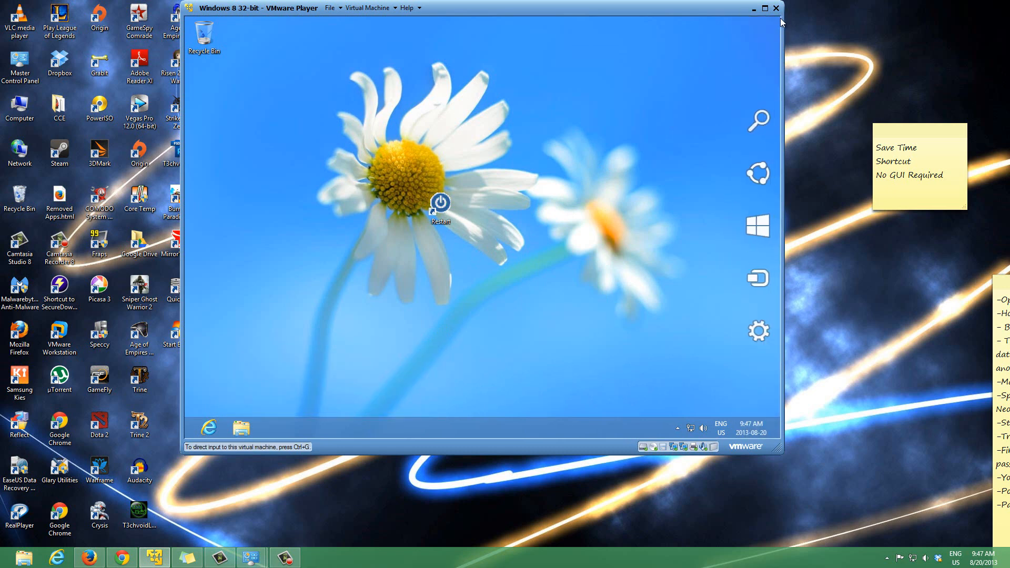
click(752, 332)
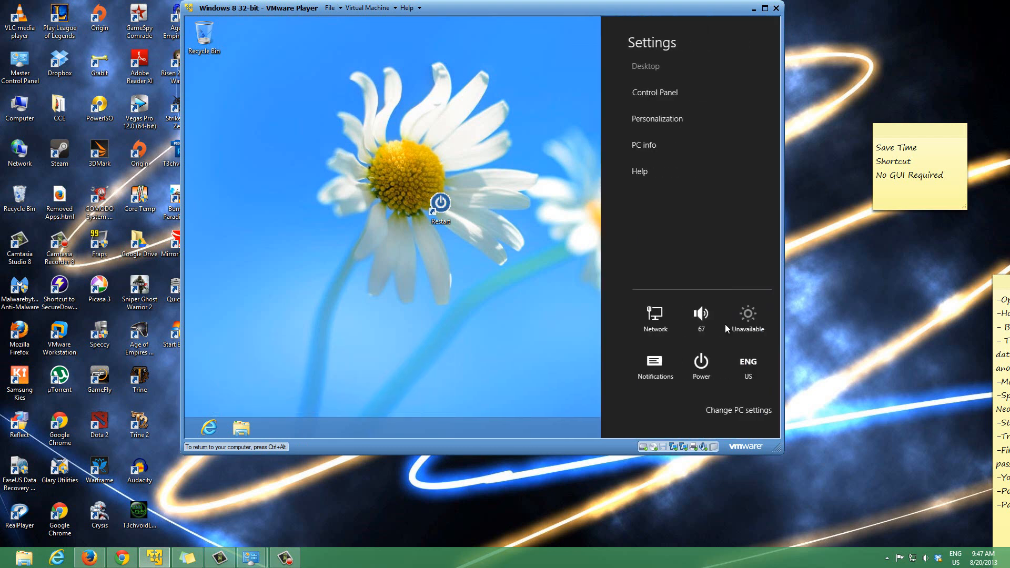
click(693, 365)
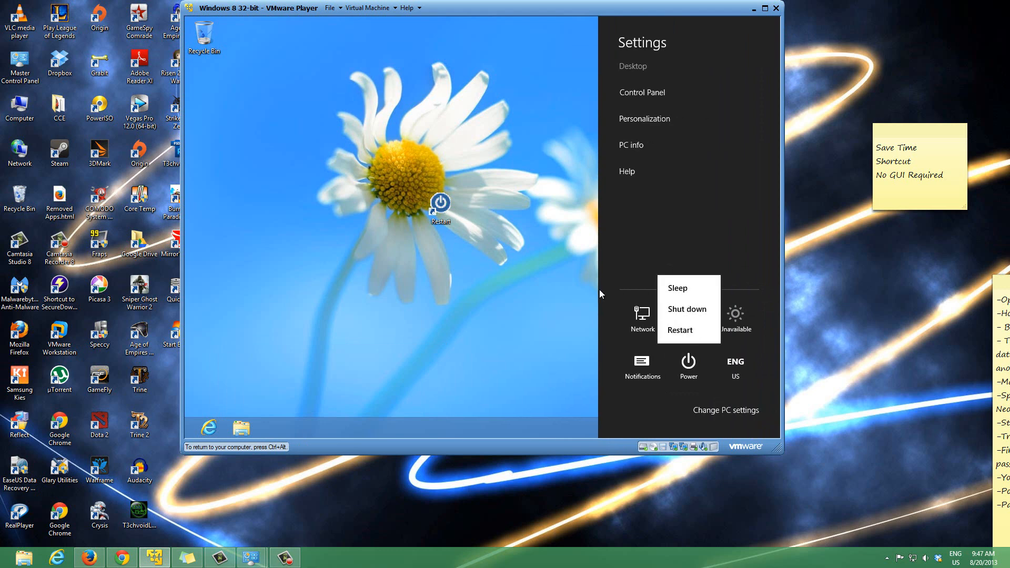
click(547, 304)
click(537, 289)
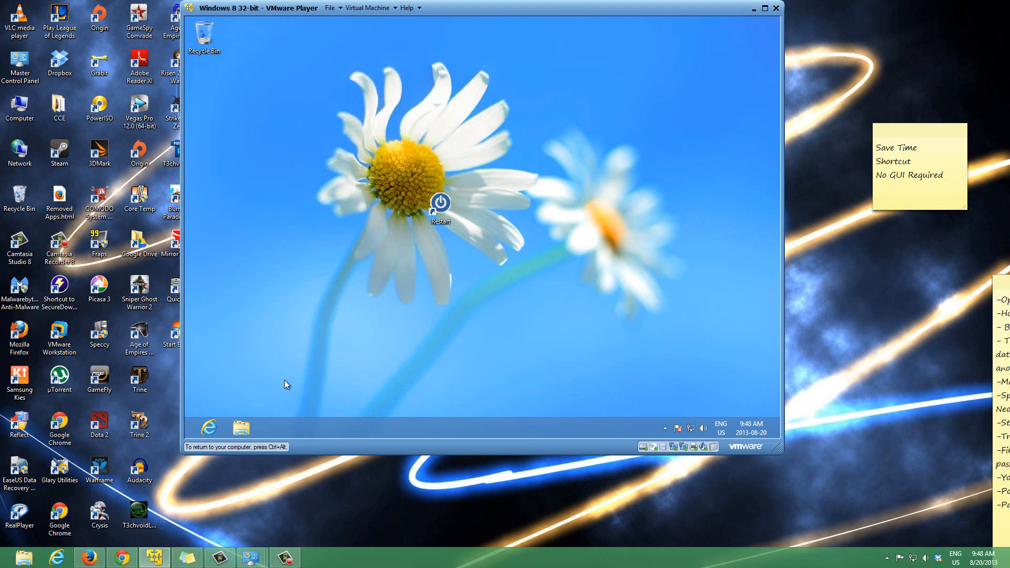
click(241, 428)
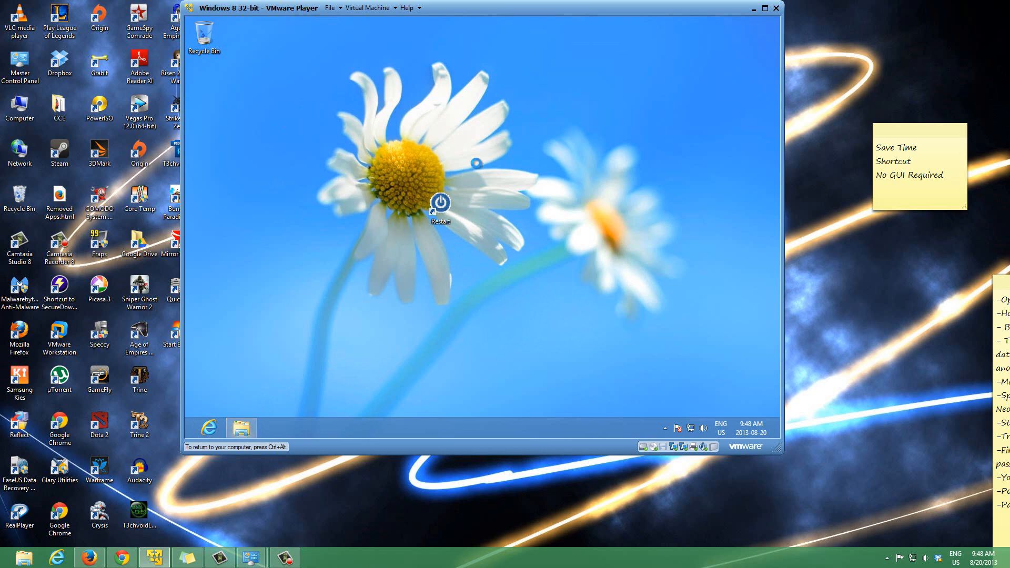
click(683, 69)
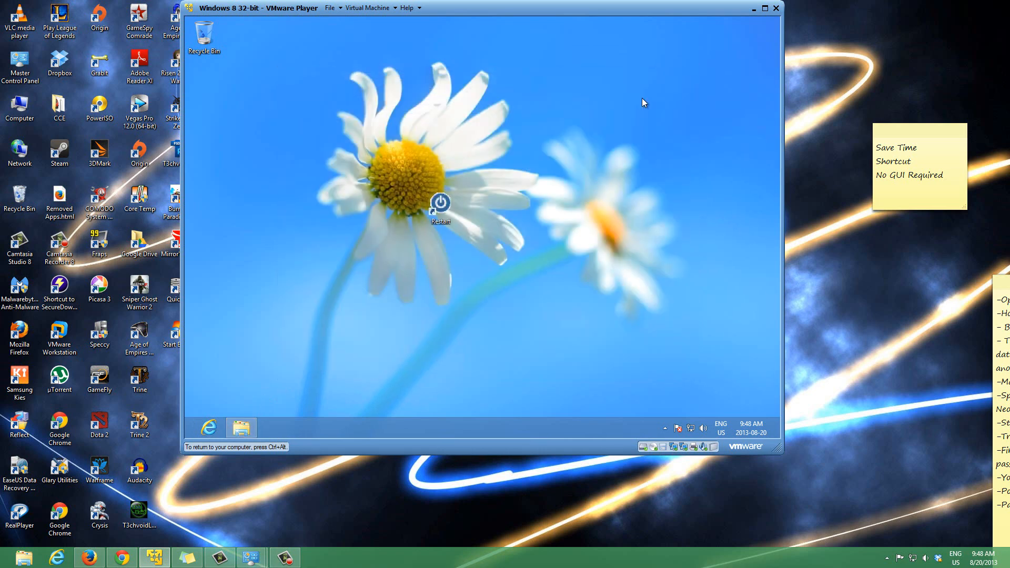
Create a desktop shortcut with the location "shutdown -s -t 5" and name it Shutdown.
right_click(560, 107)
right_click(523, 103)
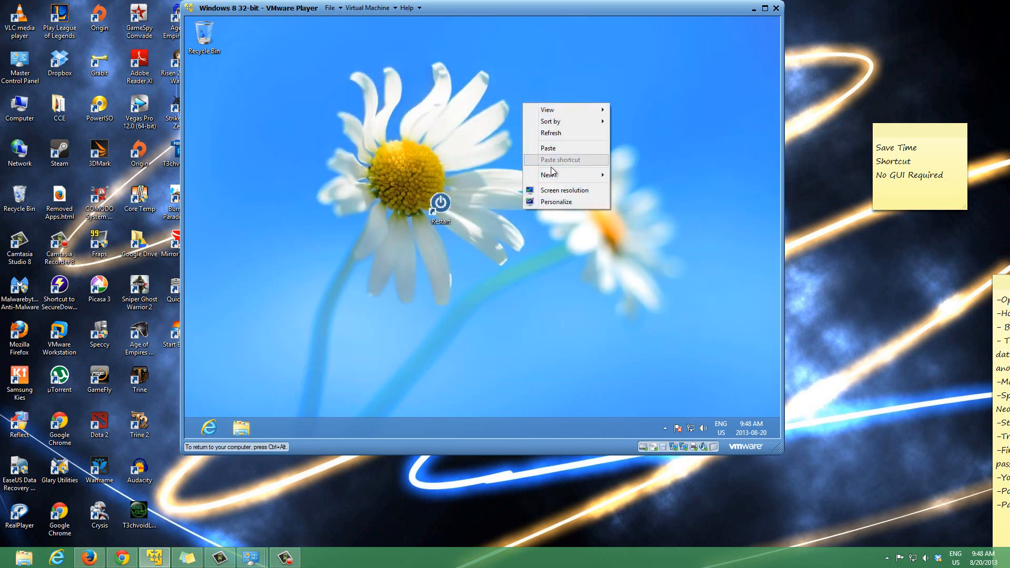
mouse_move(560, 172)
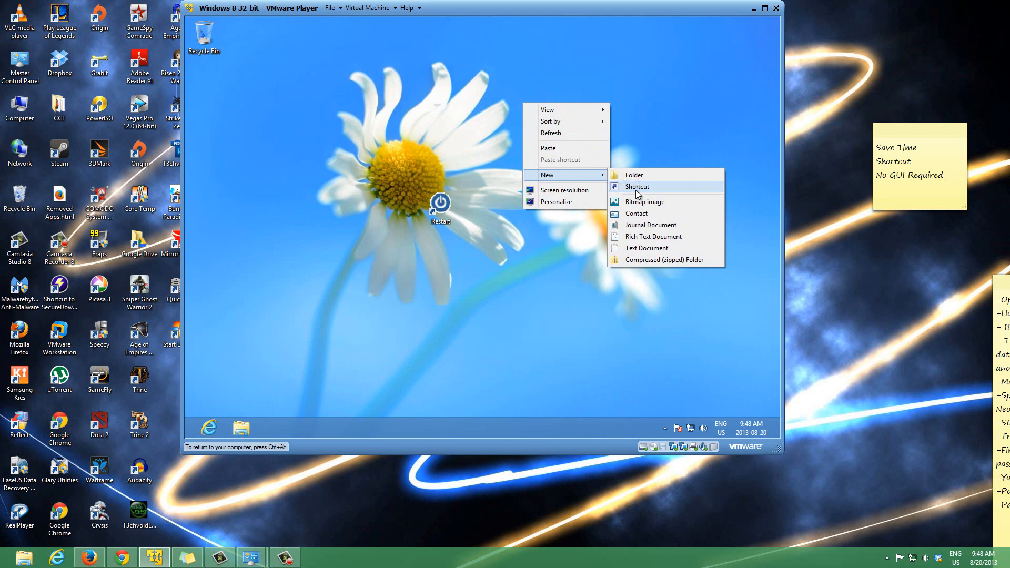
click(636, 188)
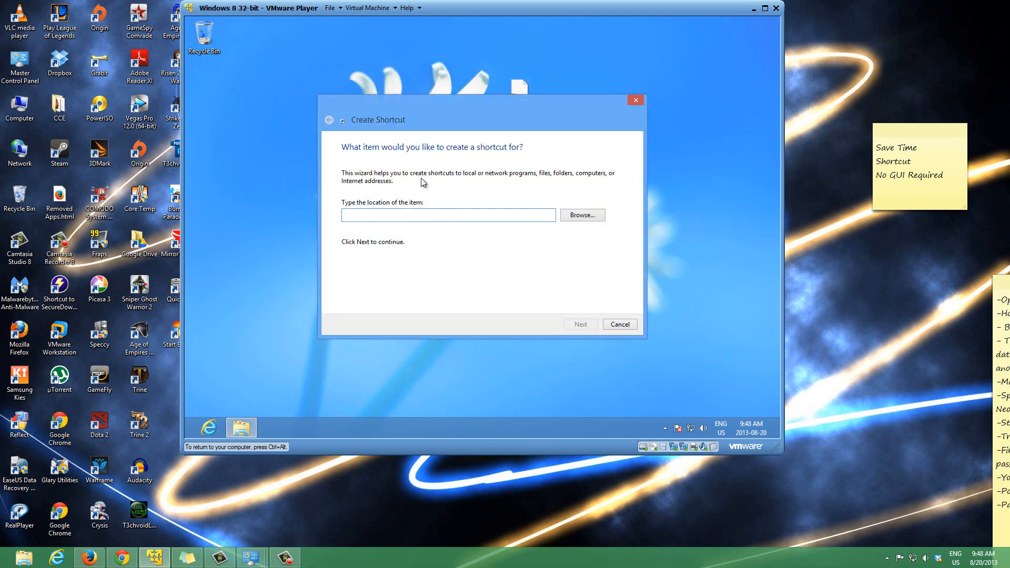
drag(456, 105, 451, 104)
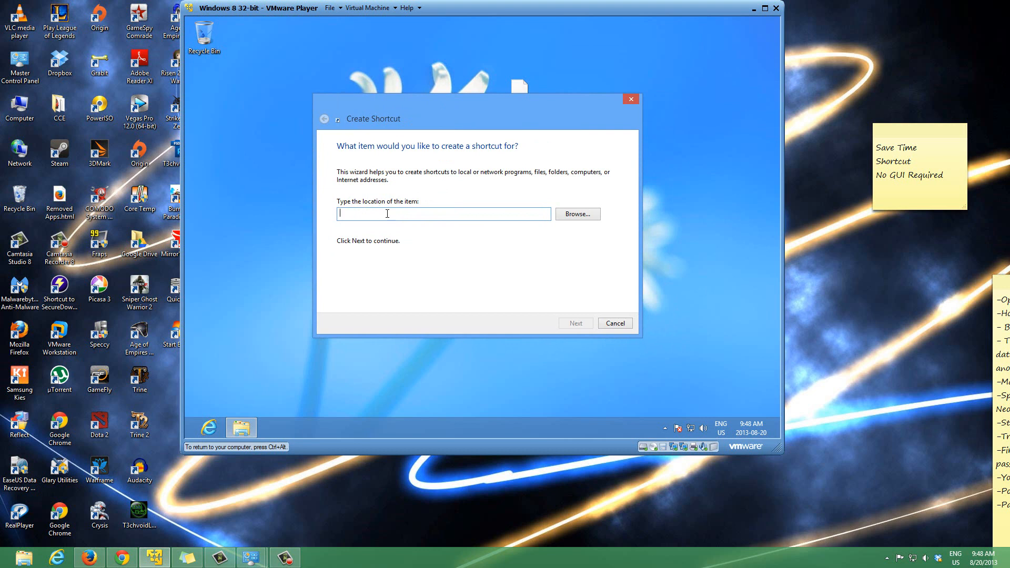
text(shutdown)
text( -s)
text(-t 0)
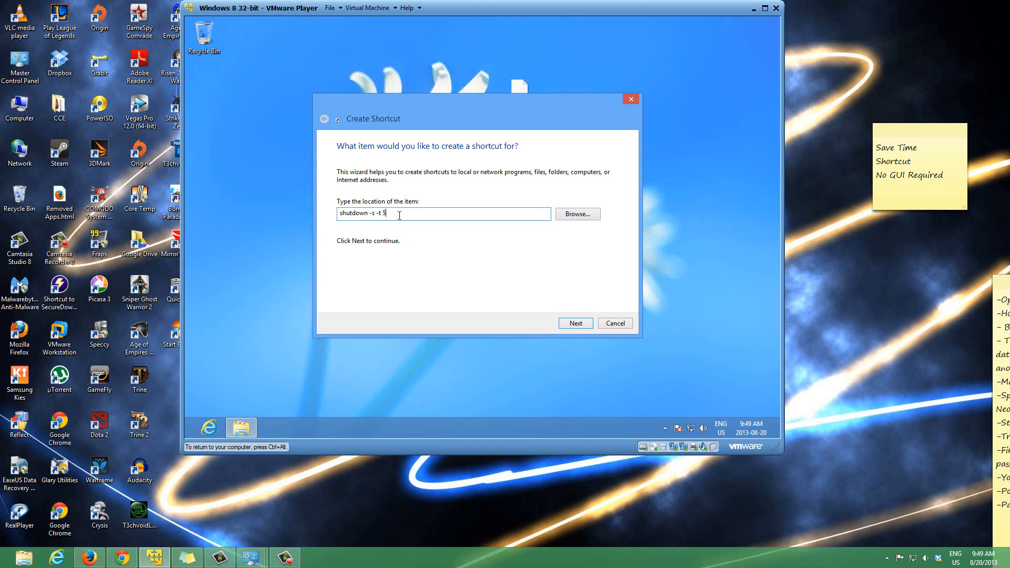
click(574, 323)
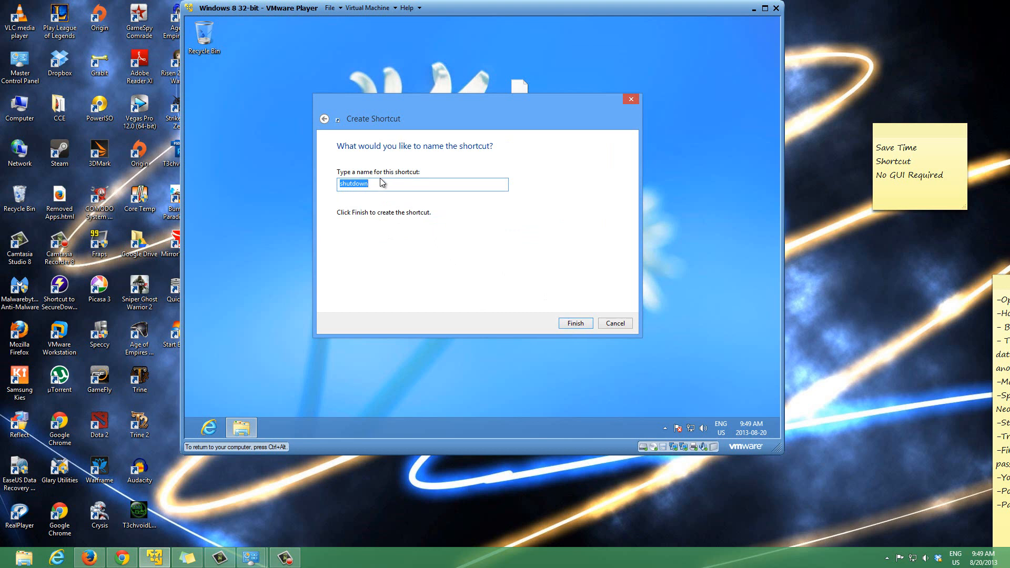
text(Shutdown)
click(579, 324)
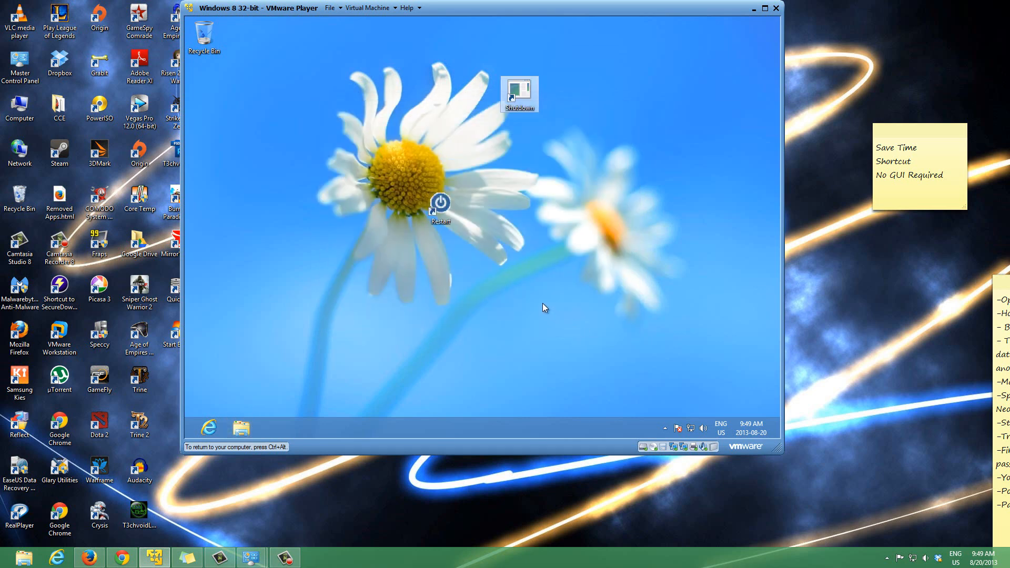
Move the Shutdown shortcut to the lower middle of the desktop and run it to shut down the virtual machine.
drag(529, 104, 503, 310)
click(558, 326)
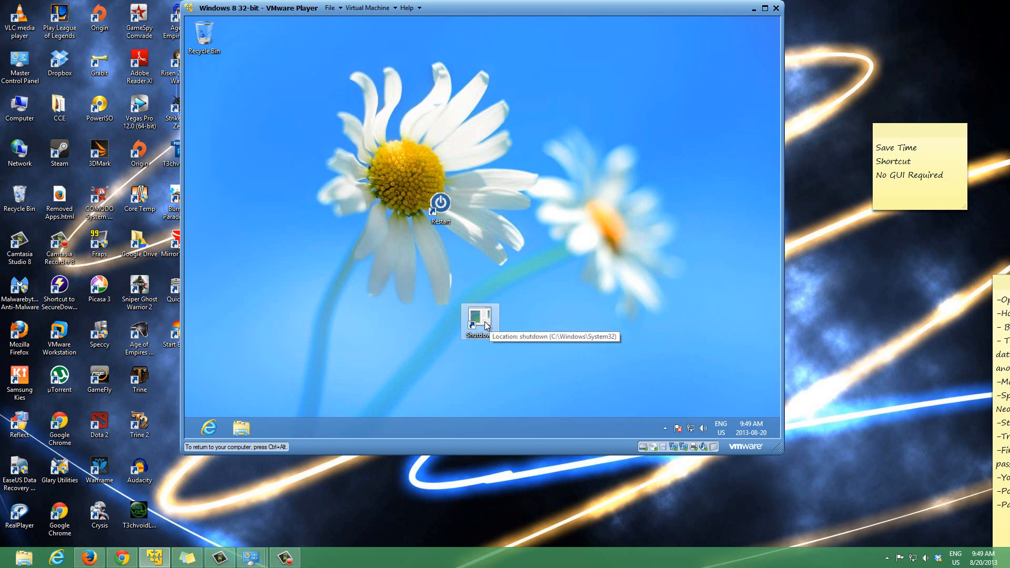
double_click(486, 325)
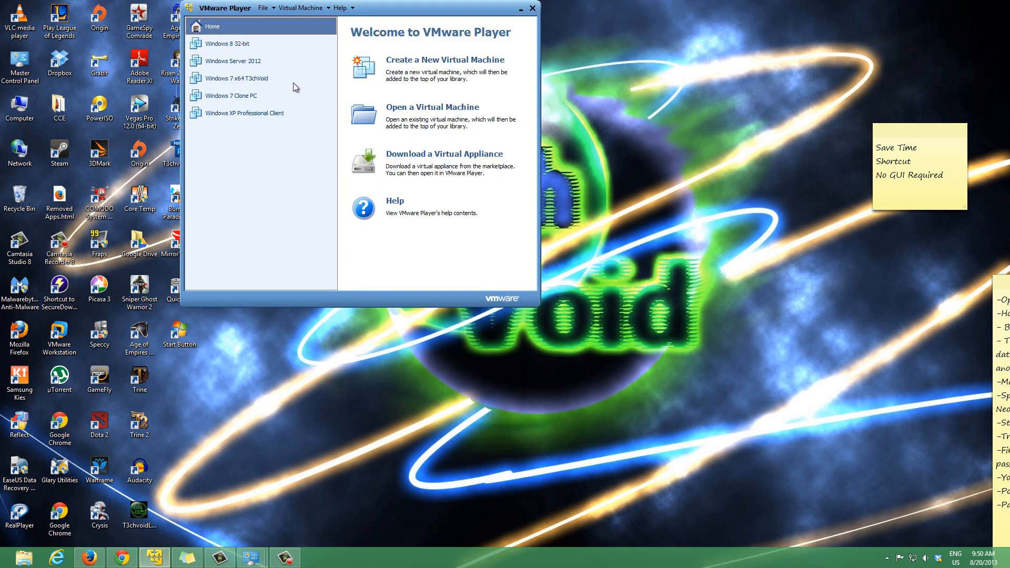
Power on the Windows 8 32-bit virtual machine and reposition its window lower on the host desktop.
double_click(229, 46)
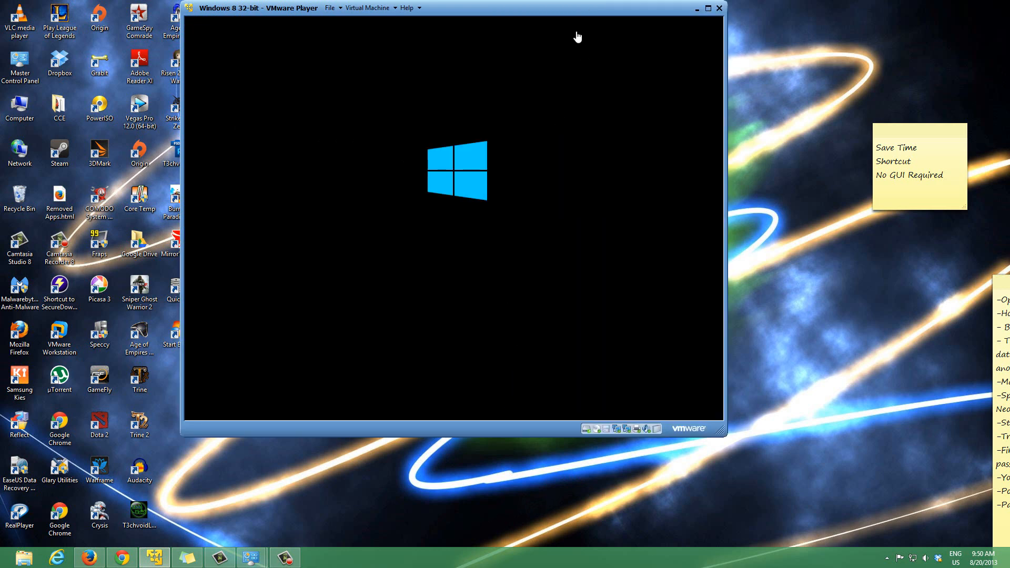
drag(570, 14, 612, 52)
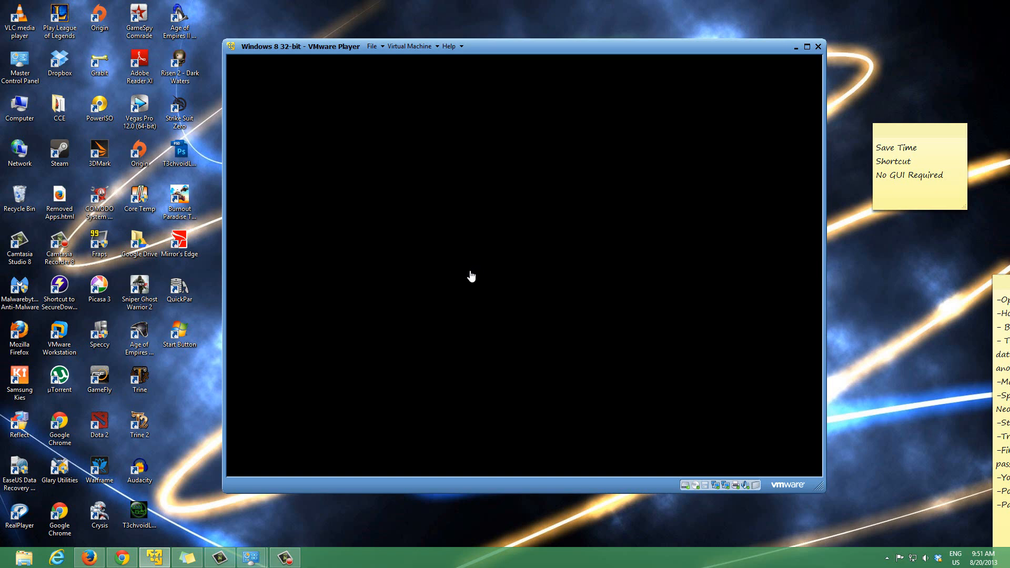
click(470, 276)
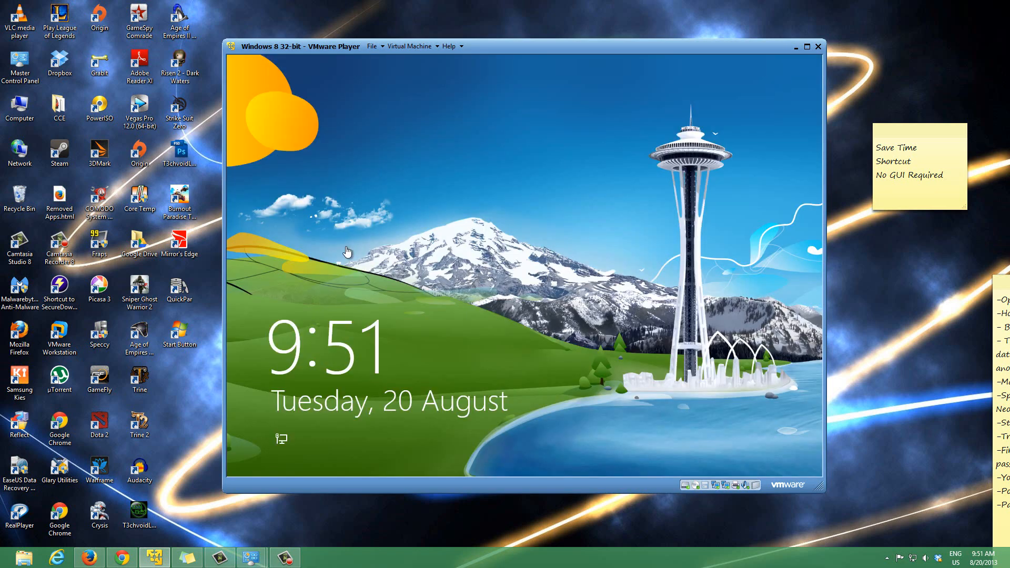
Unlock the virtual machine, sign in with the account password, and go to the desktop.
click(377, 312)
text(••••)
key(Return)
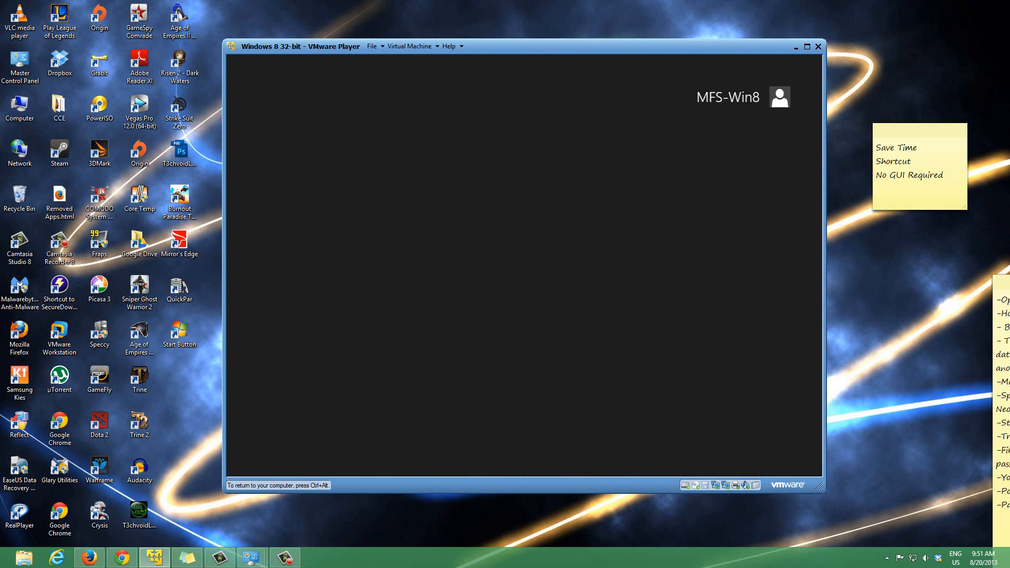
click(358, 388)
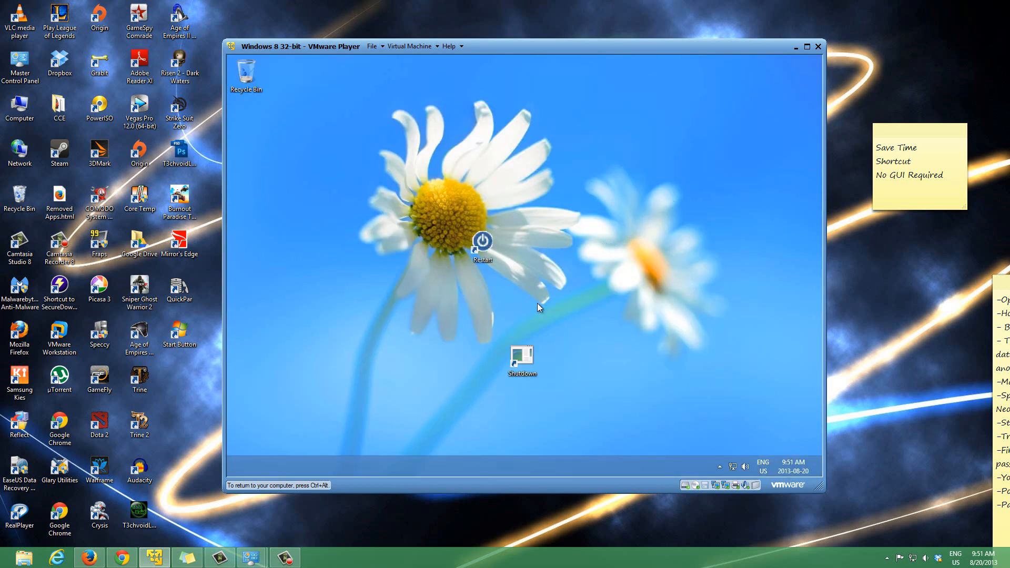
Move the Shutdown shortcut up closer to the Restart shortcut and open the icon picker from its properties.
drag(537, 357, 583, 298)
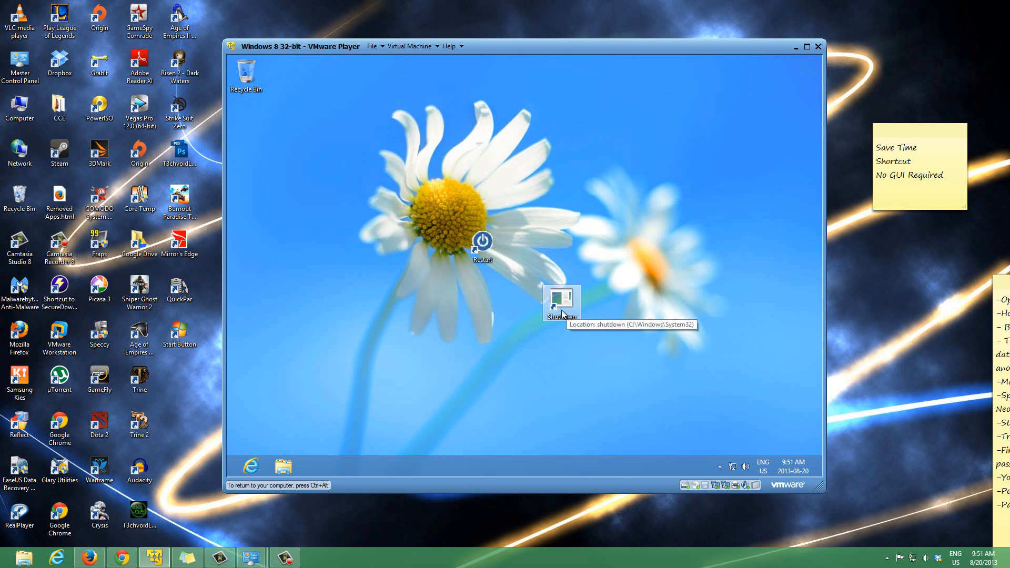
double_click(563, 310)
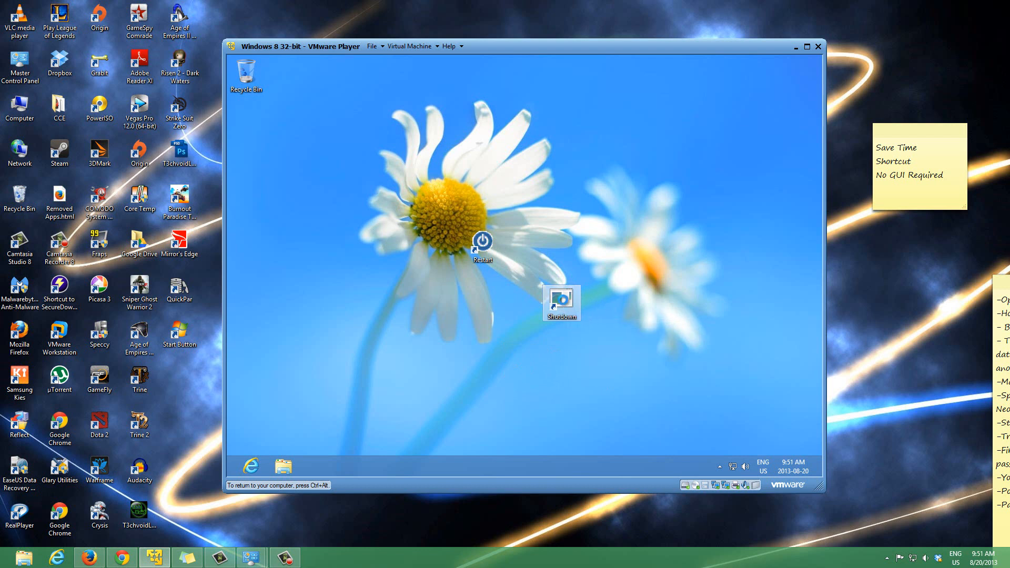
right_click(564, 305)
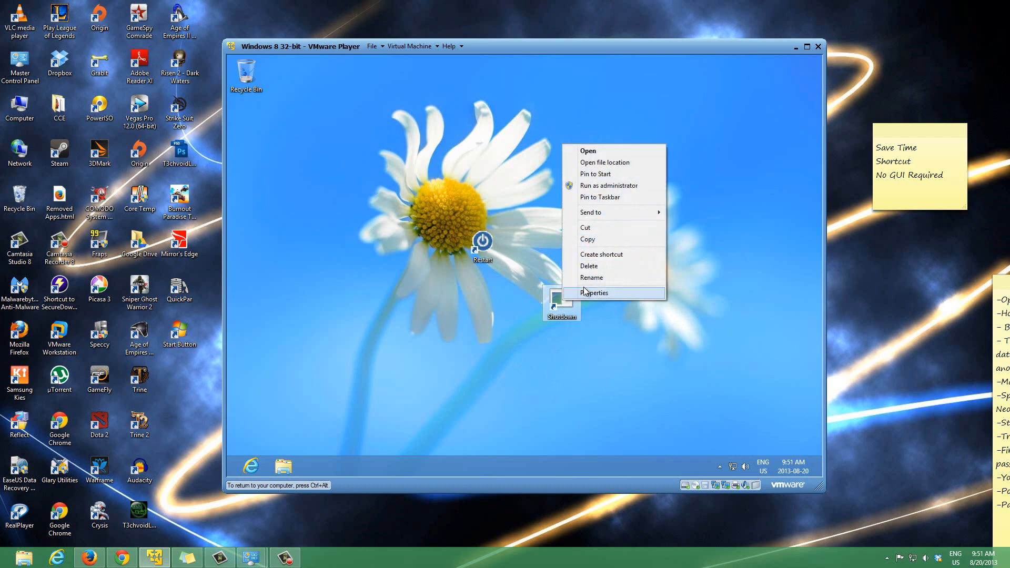
right_click(562, 305)
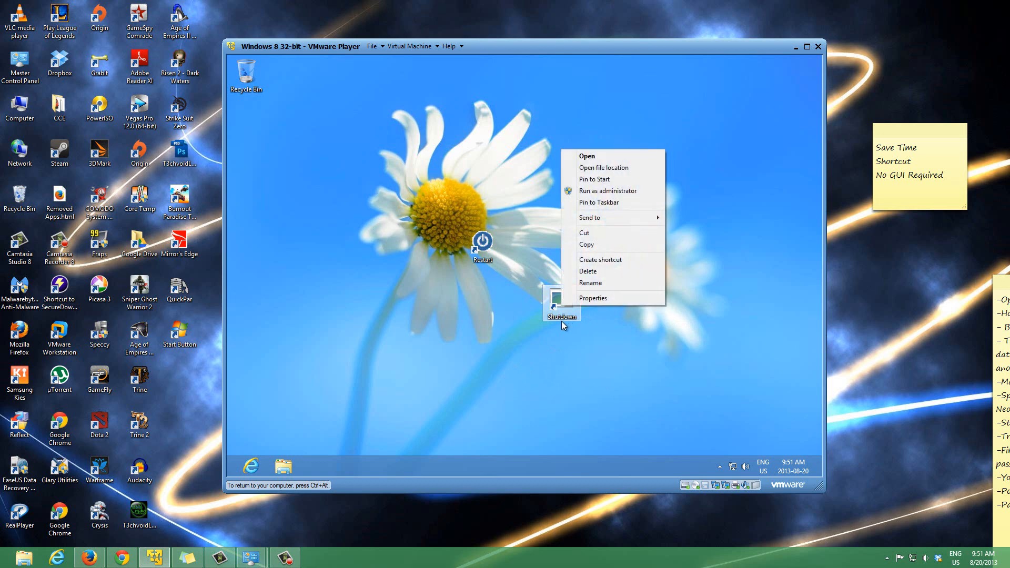
click(589, 299)
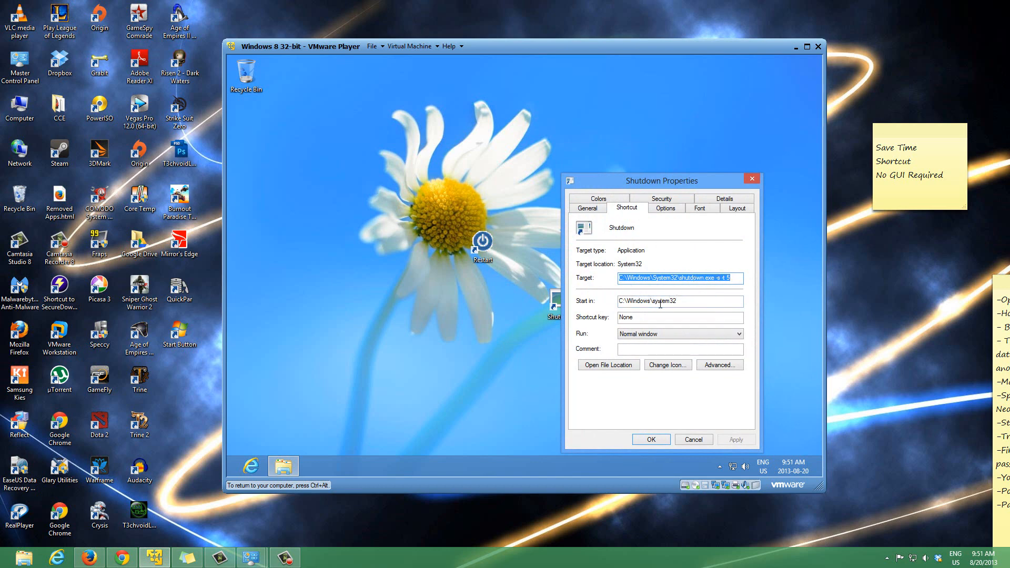
click(666, 367)
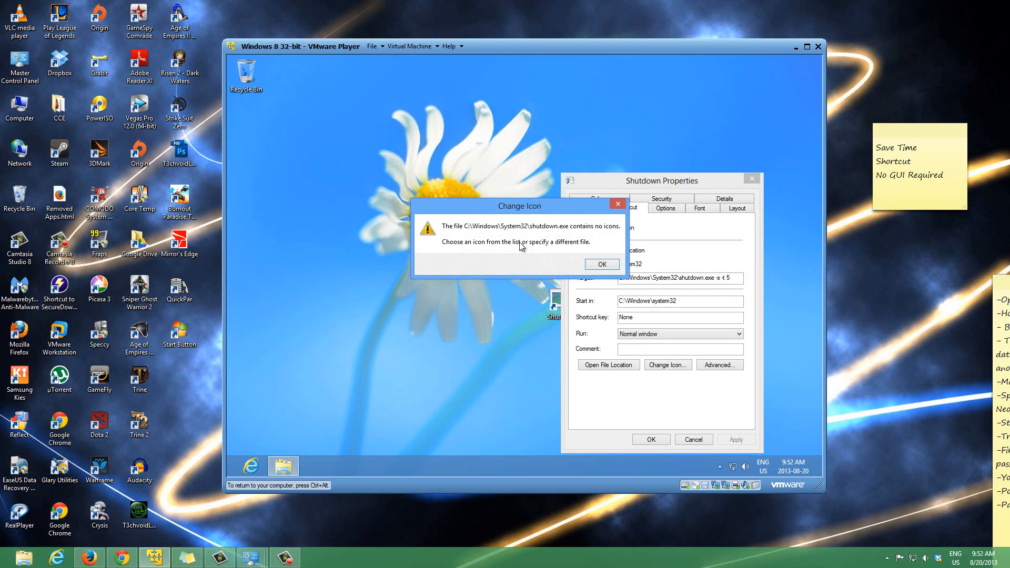
click(599, 263)
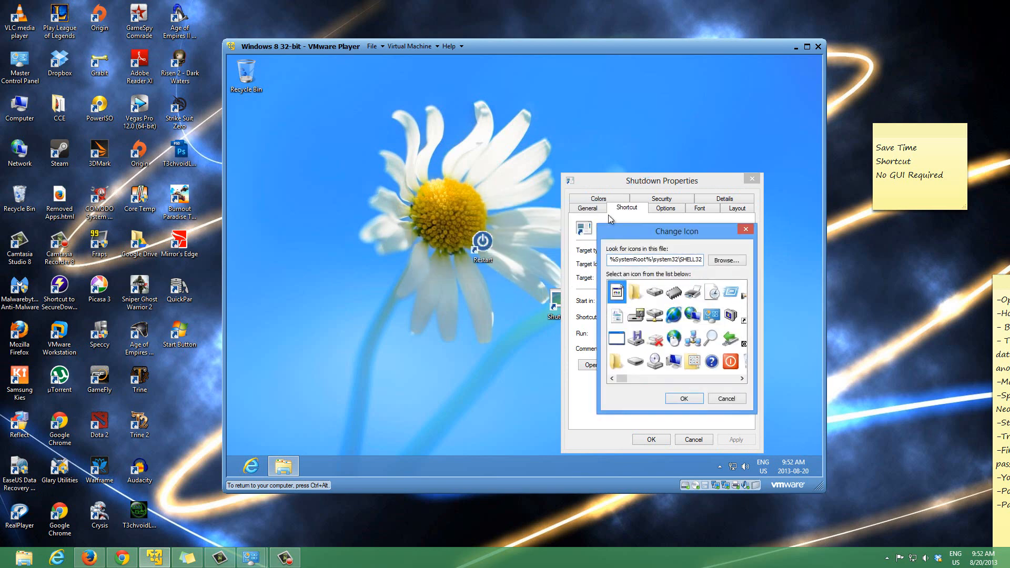
Minimise the open dialogs to view the Shutdown shortcut's icon on the desktop, and restore them.
click(642, 180)
key(super+d)
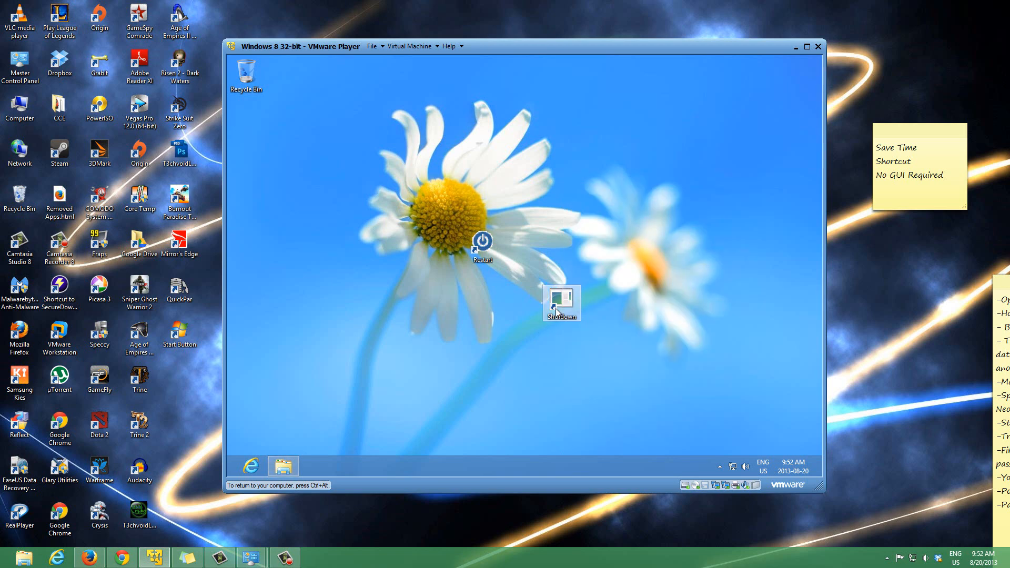
key(super+d)
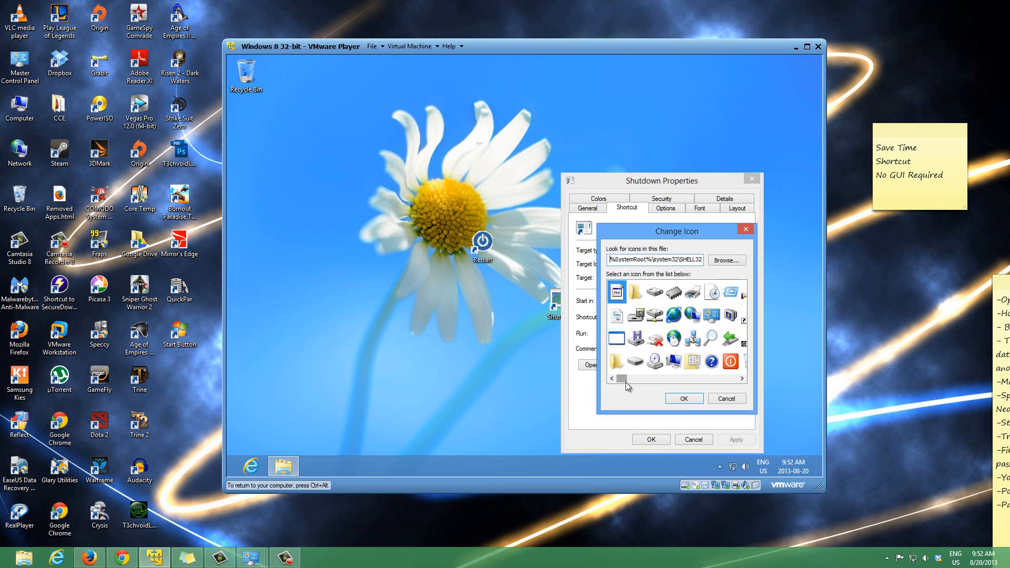
Assign the orange-red power icon from the SHELL32 list to the Shutdown shortcut, and place the shortcut directly below Restart.
drag(626, 381, 698, 397)
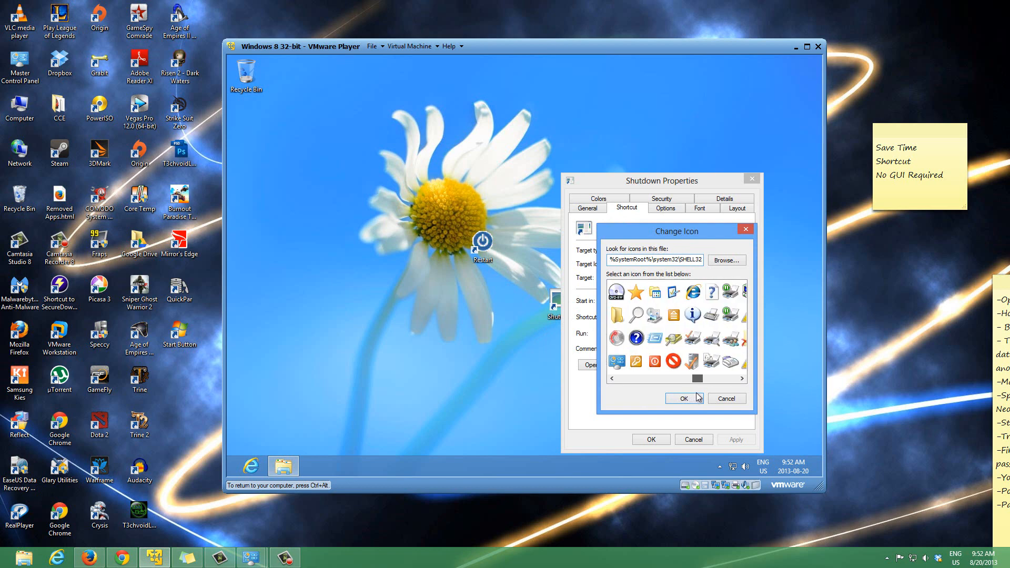
click(653, 361)
click(682, 400)
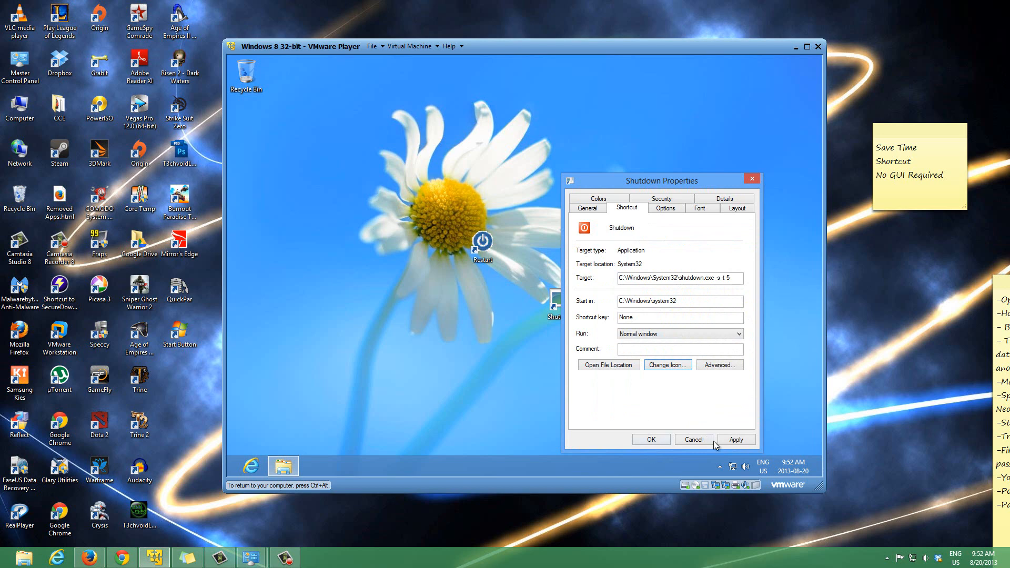
click(731, 440)
click(659, 440)
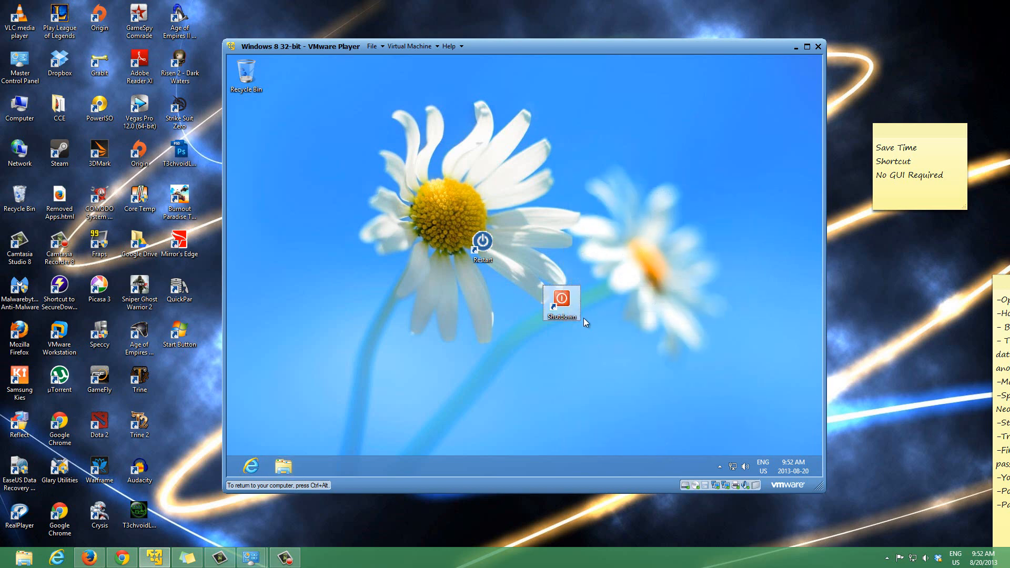
drag(567, 308, 488, 308)
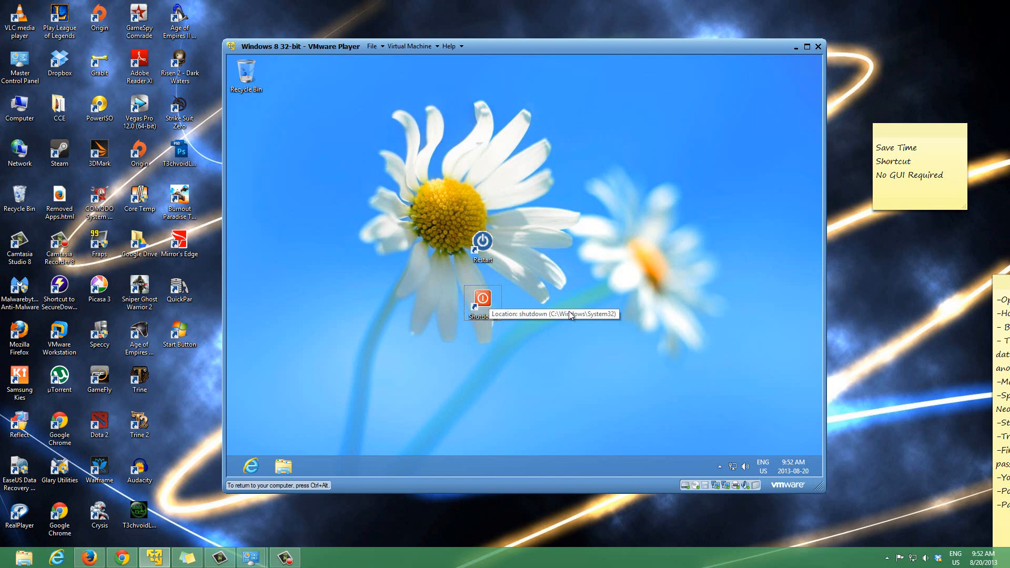
click(283, 466)
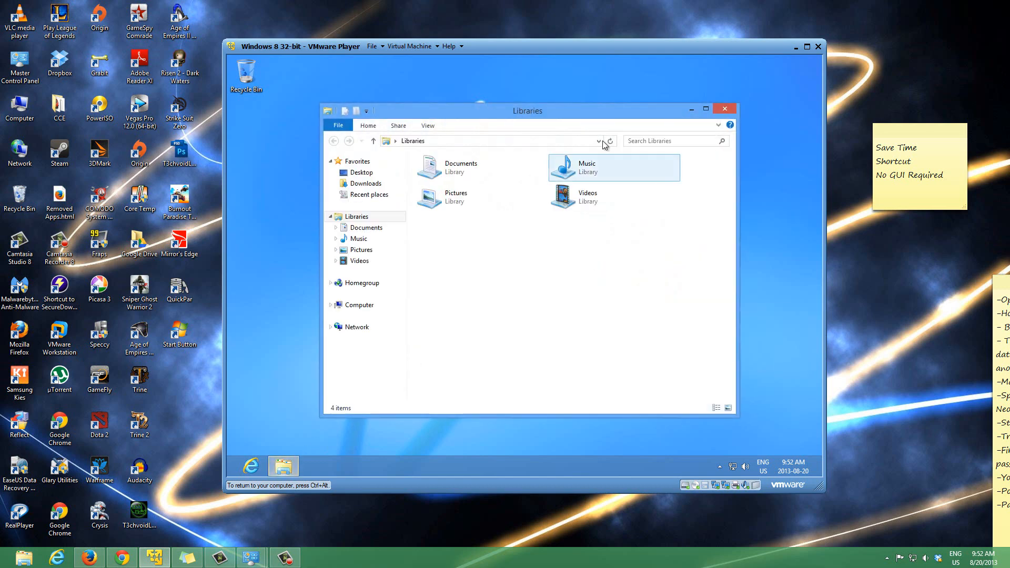
click(692, 111)
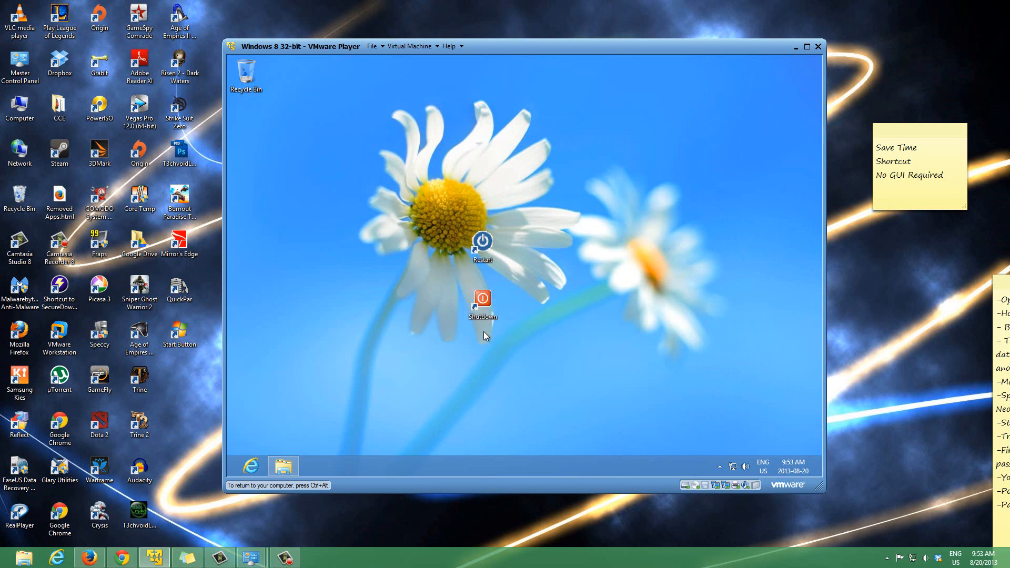
Assign Ctrl + Alt + S as the Shutdown shortcut's key combination in its properties, and apply the change.
right_click(486, 302)
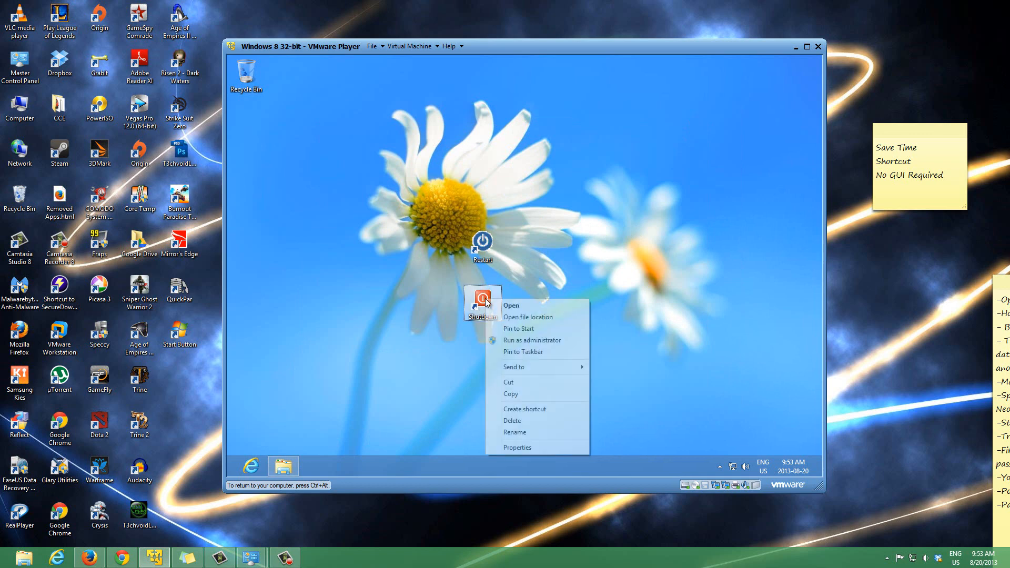
click(522, 448)
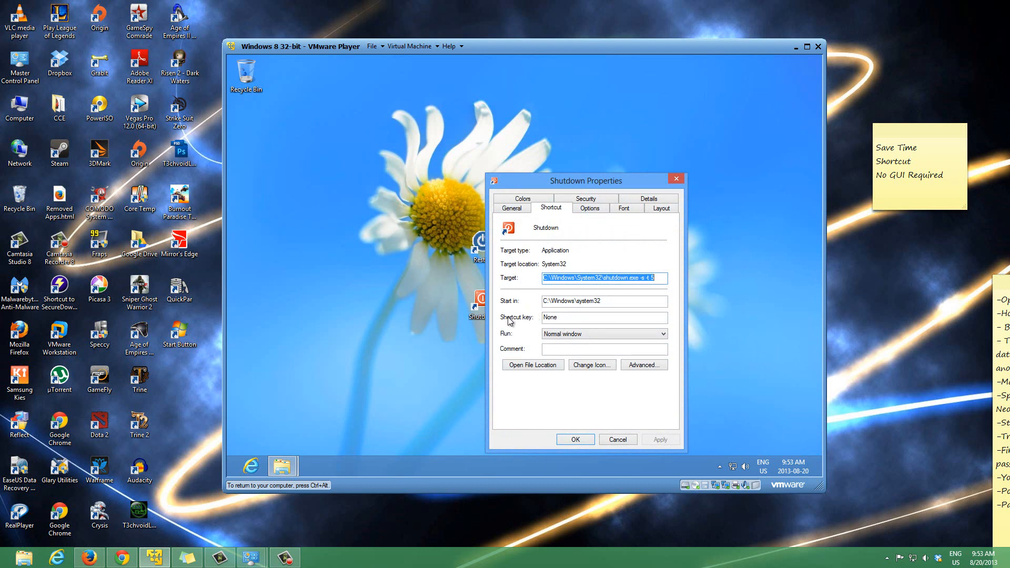
click(556, 318)
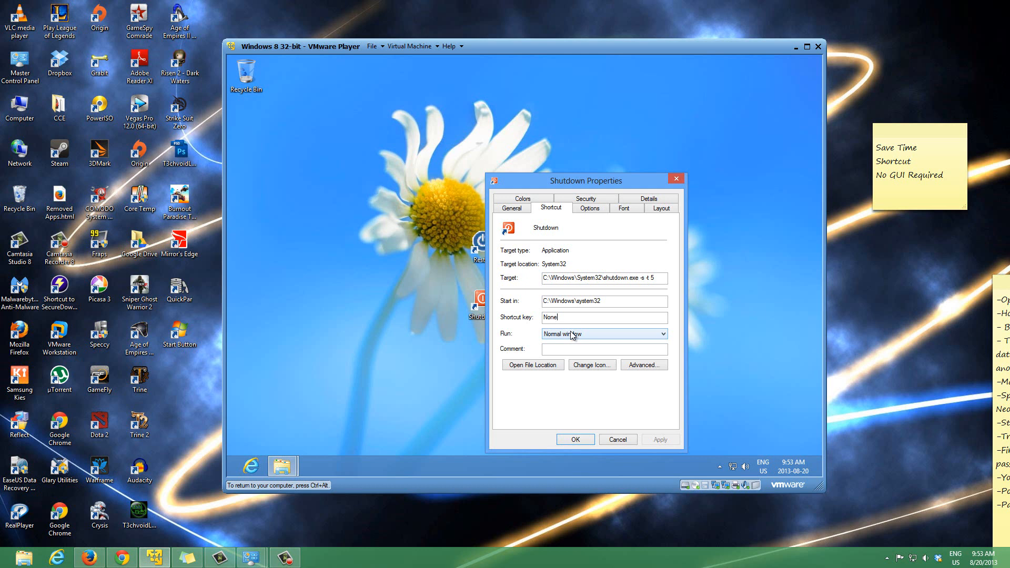
key(k)
key(d)
key(BackSpace)
key(ctrl+alt+s)
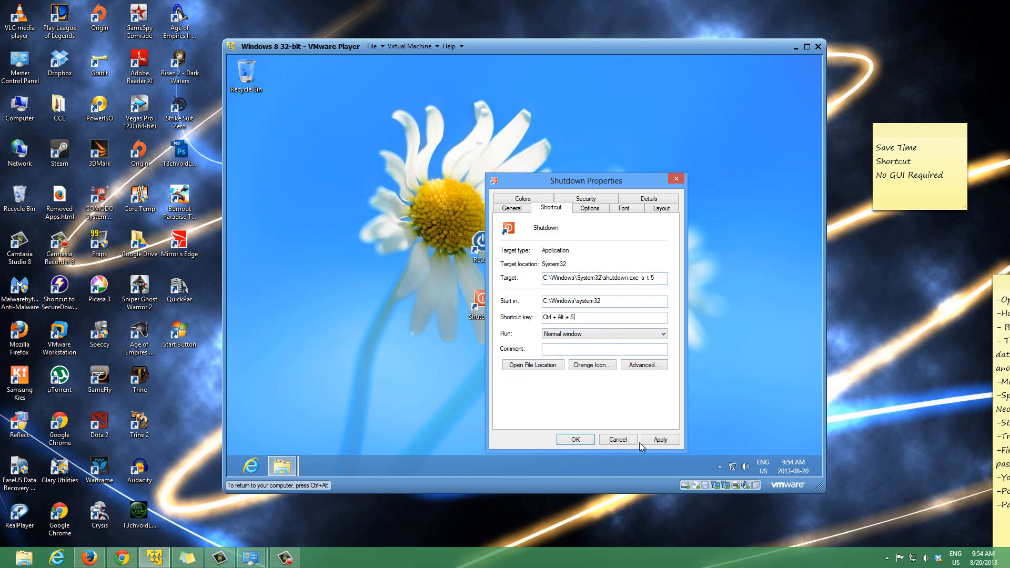
click(660, 439)
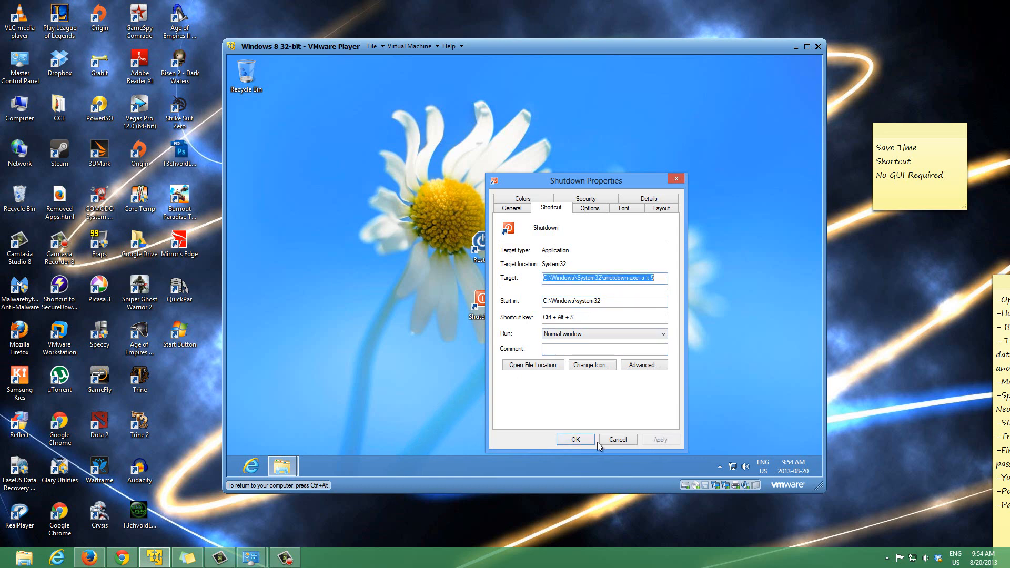
click(593, 441)
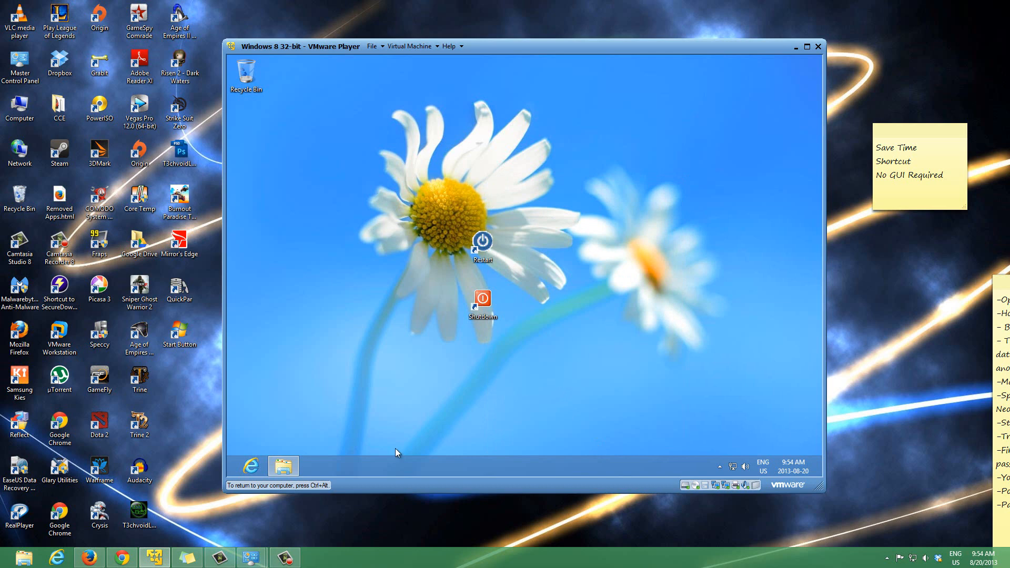
Open Internet Explorer with an additional blank tab, and test shutting down the virtual machine with the shortcut's assigned key combination.
click(254, 472)
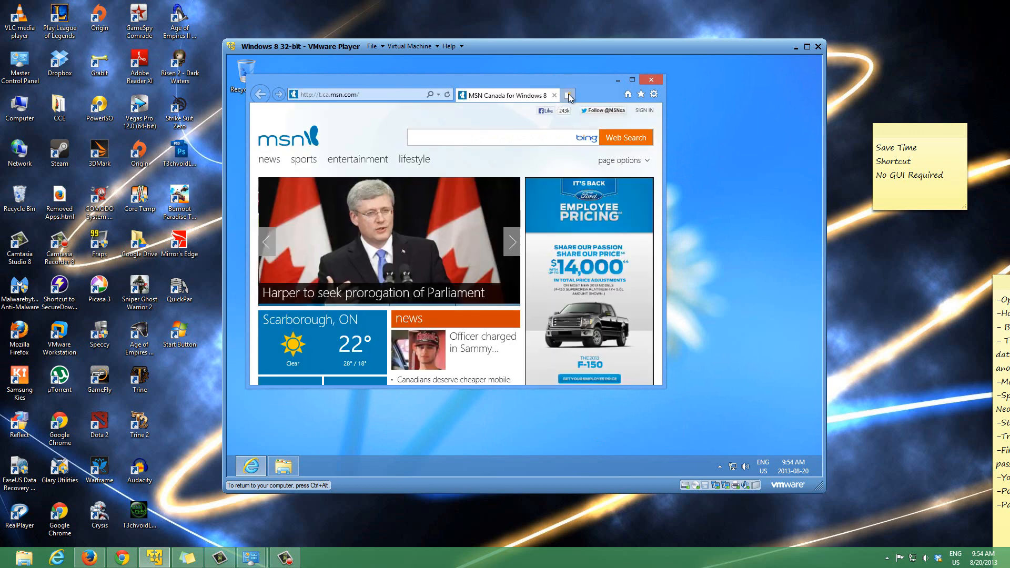
click(568, 96)
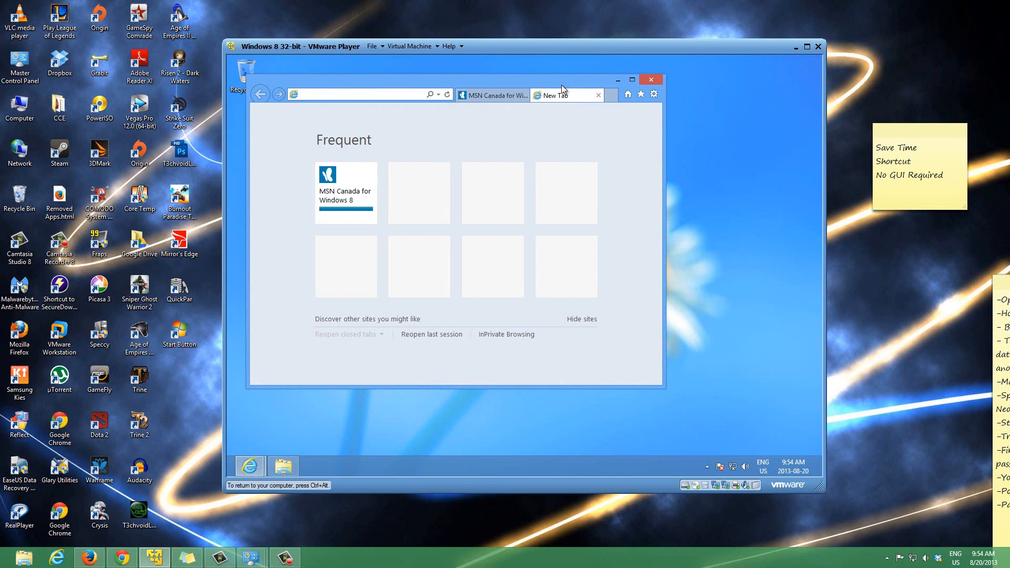
key(ctrl+alt+s)
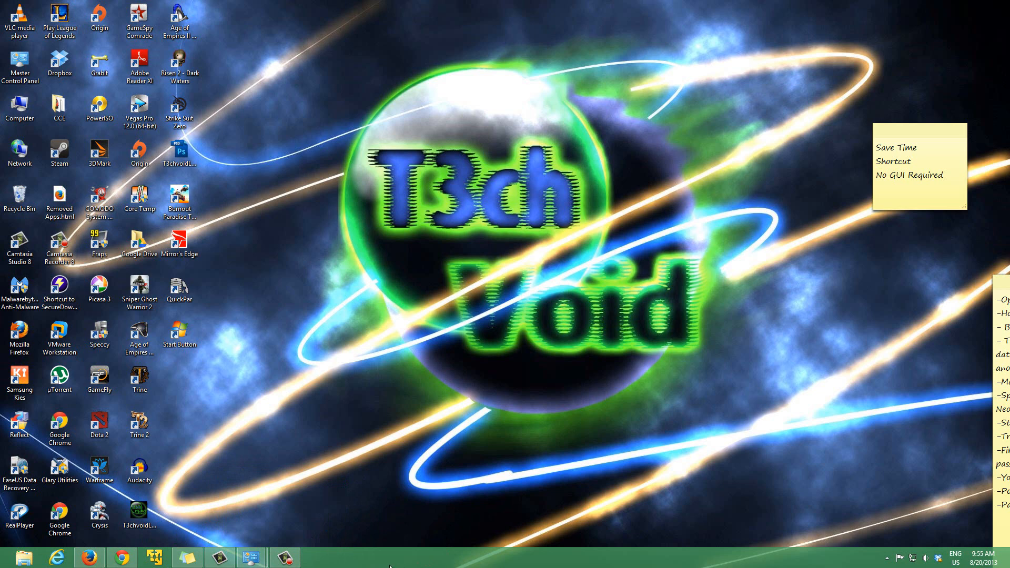
Start the Windows 8 32-bit virtual machine in VMware Player and pin the Shutdown shortcut to its taskbar.
click(154, 557)
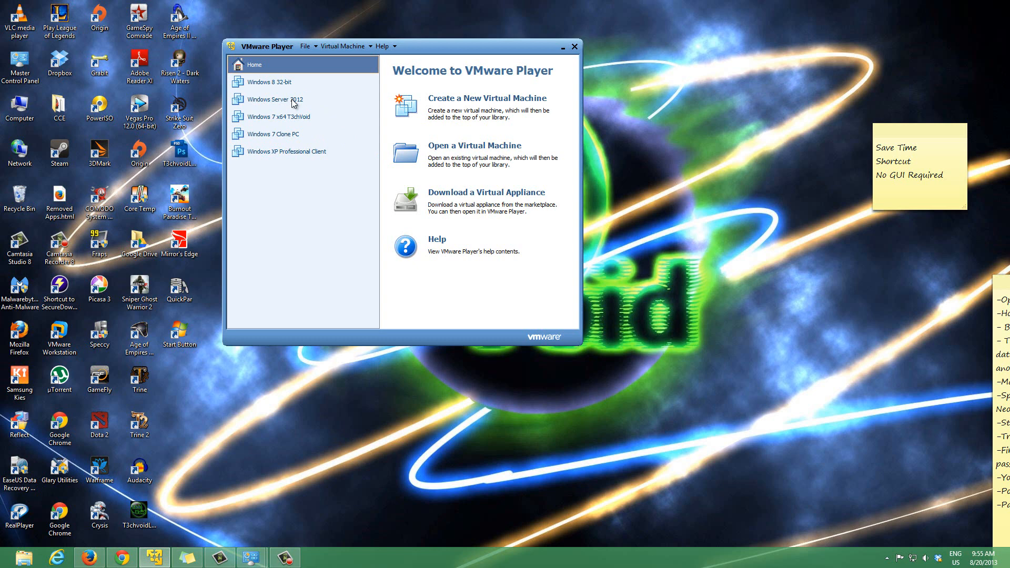
double_click(263, 81)
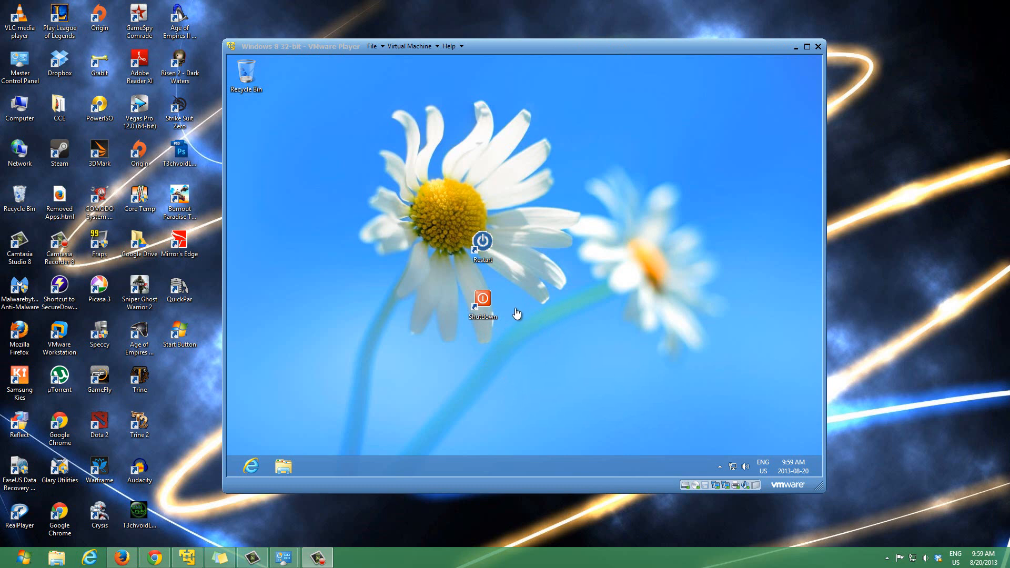
click(496, 300)
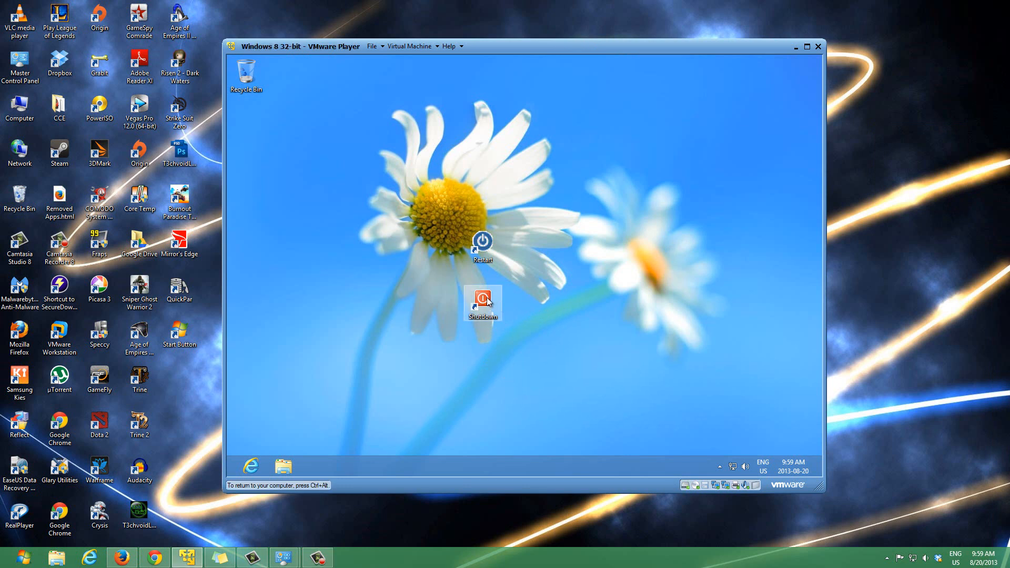
drag(489, 301, 439, 361)
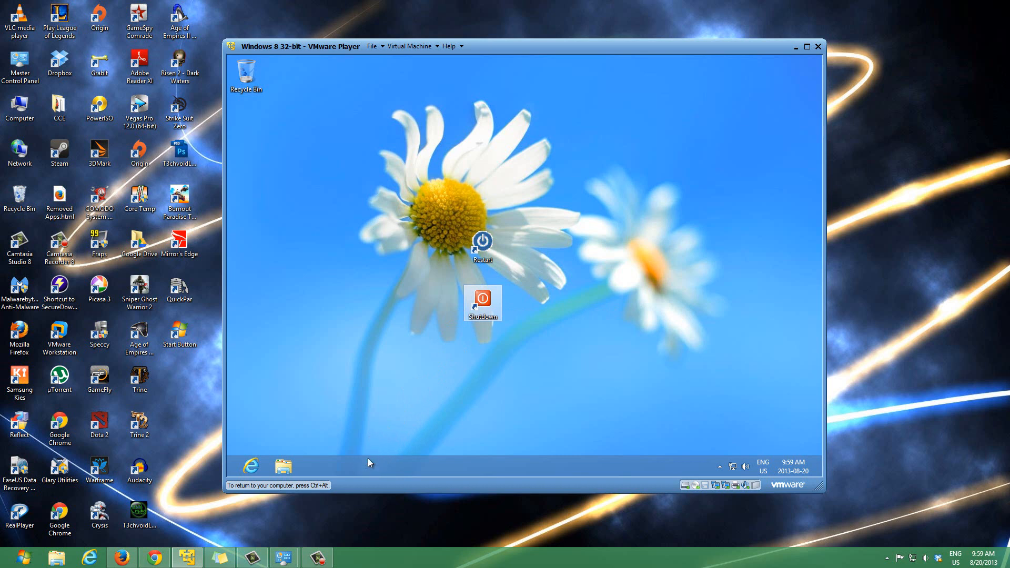
drag(368, 460, 358, 462)
drag(315, 470, 718, 473)
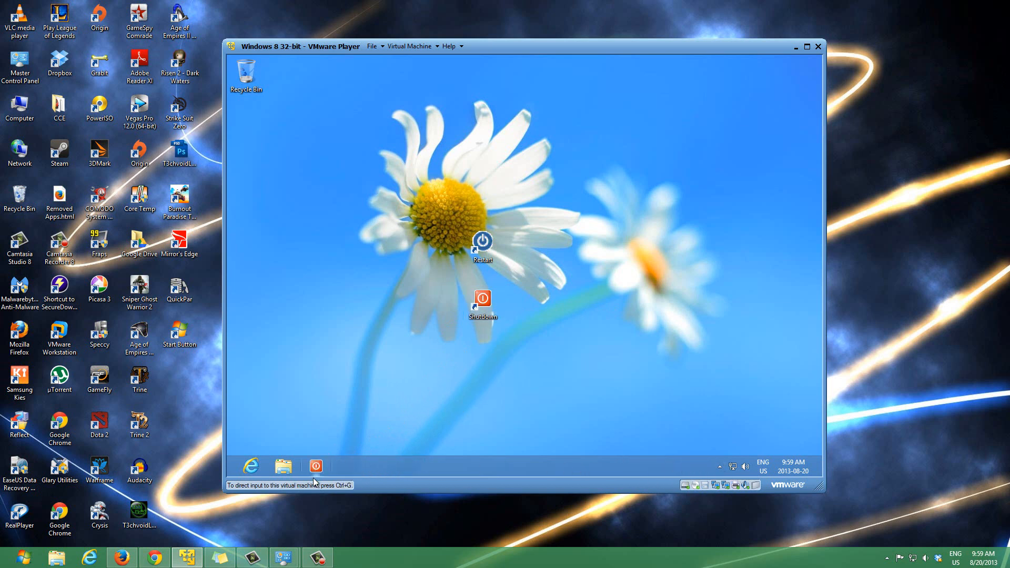
Review the target and shortcut key in the Shutdown shortcut's properties, and close them.
right_click(492, 304)
click(520, 293)
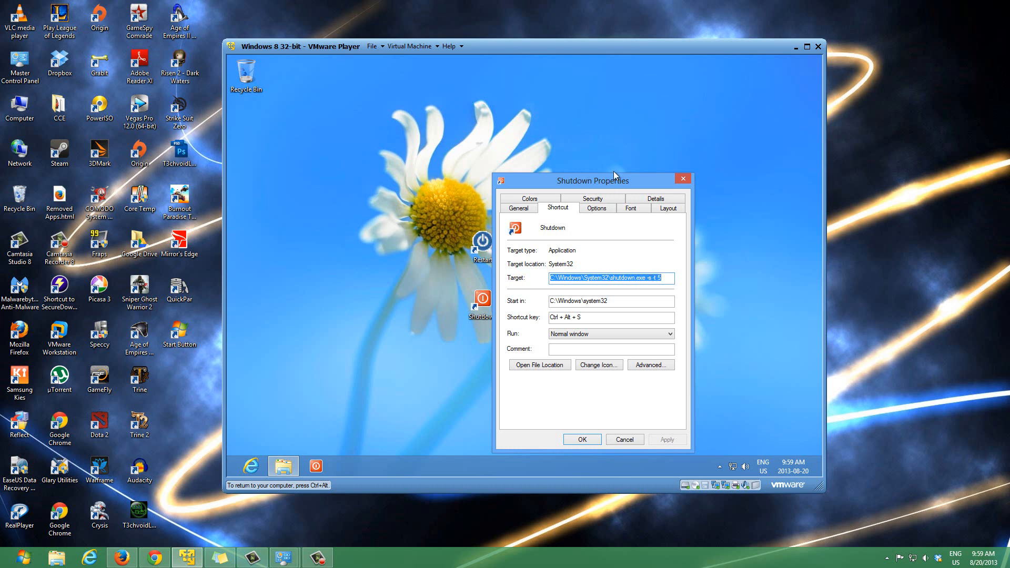
click(683, 179)
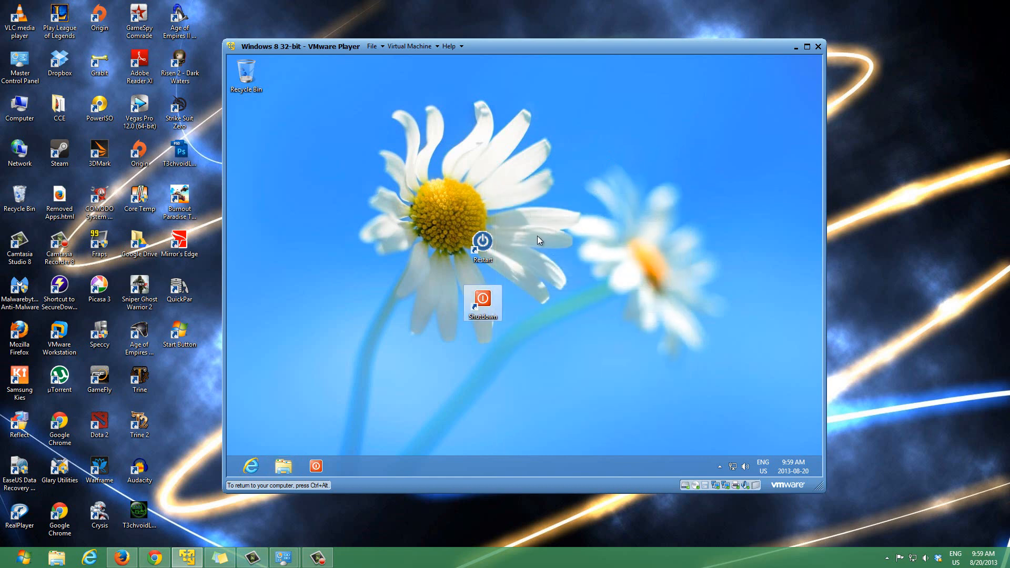
Open the Restart shortcut's properties and examine the parameters at the end of its target command.
right_click(483, 247)
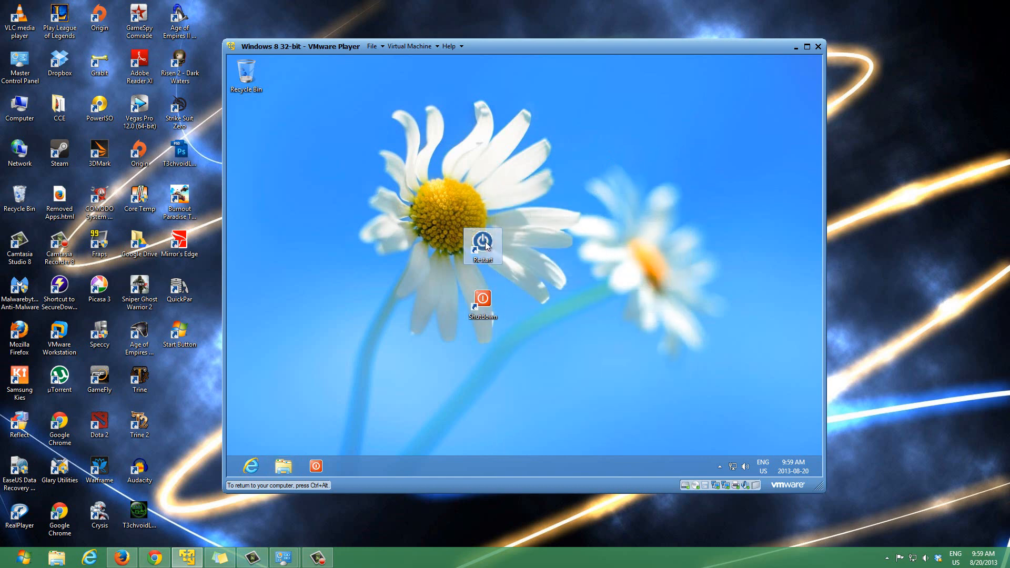
click(543, 403)
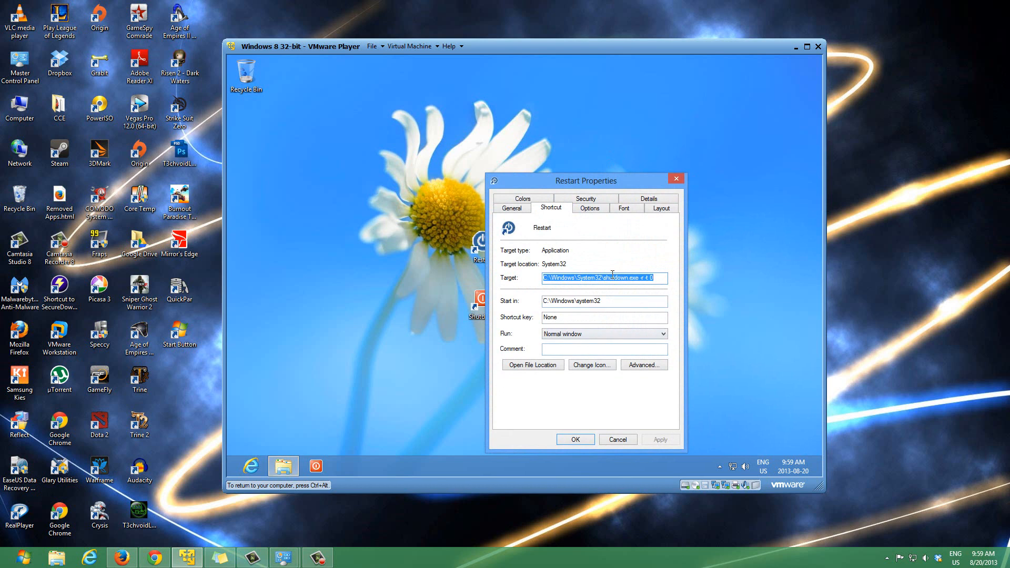
click(655, 279)
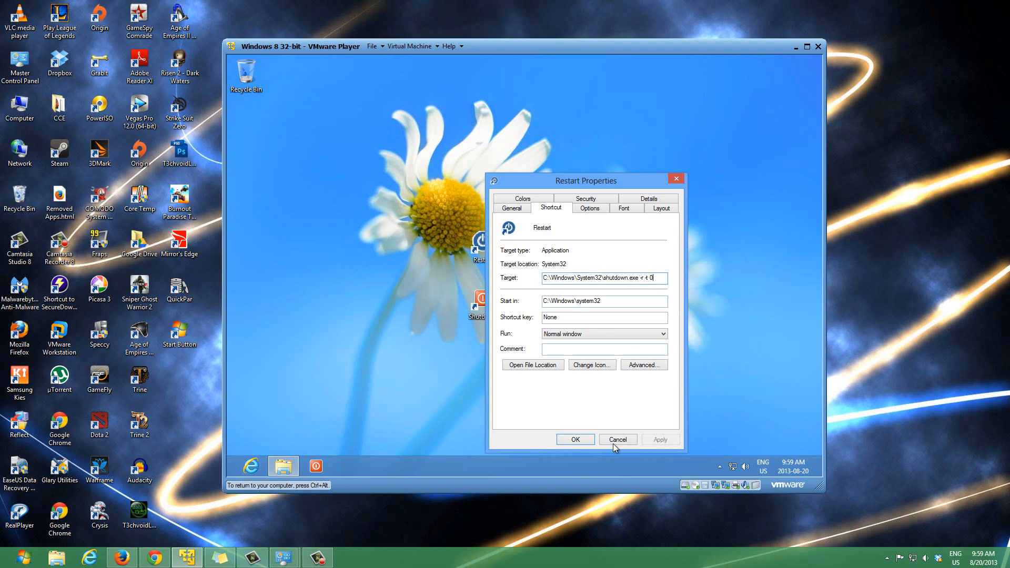